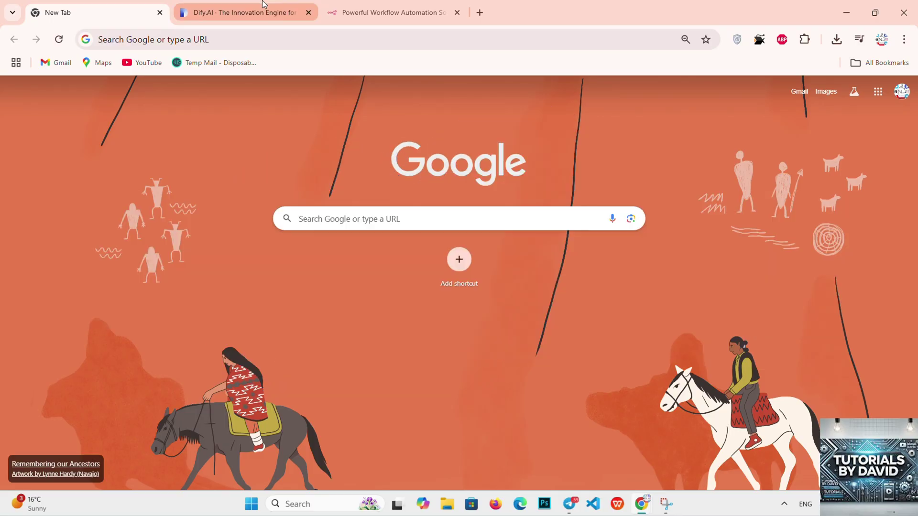
# Step: Switch from the Google new tab page to the Dify.AI homepage tab
pyautogui.click(262, 4)
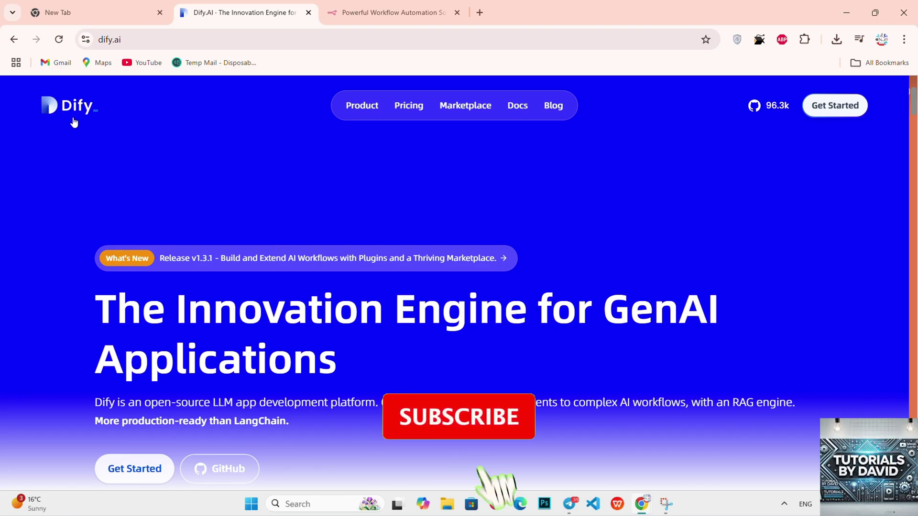
# Step: Glance at the n8n tab, return to Dify, and briefly highlight its main headline
pyautogui.click(370, 4)
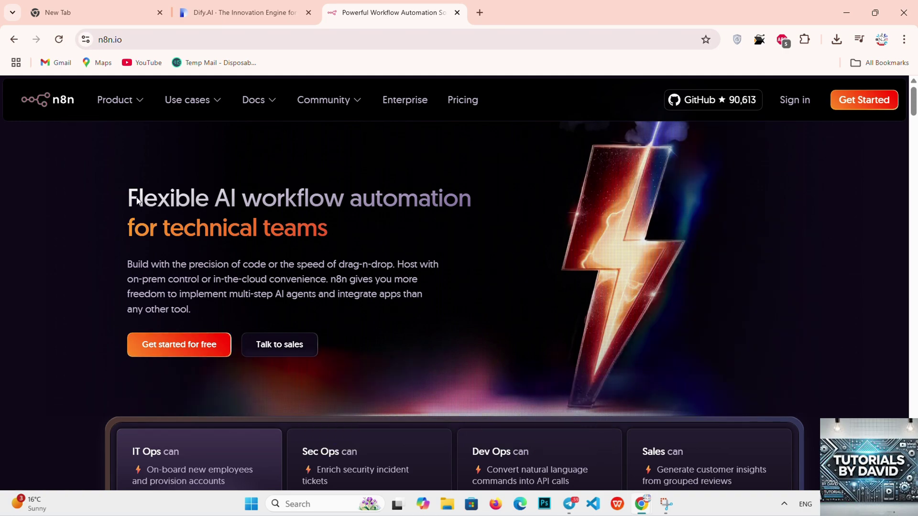
pyautogui.click(232, 3)
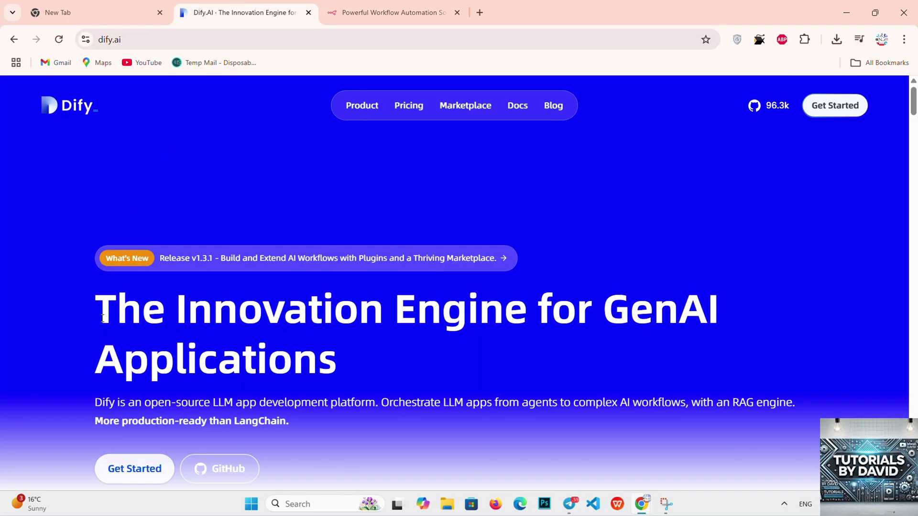
pyautogui.moveTo(96, 310); pyautogui.dragTo(337, 362)
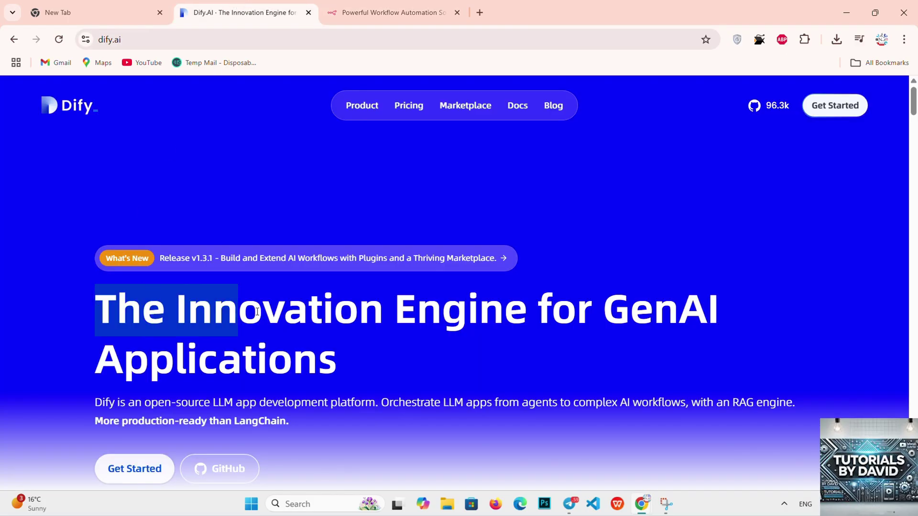
pyautogui.click(334, 361)
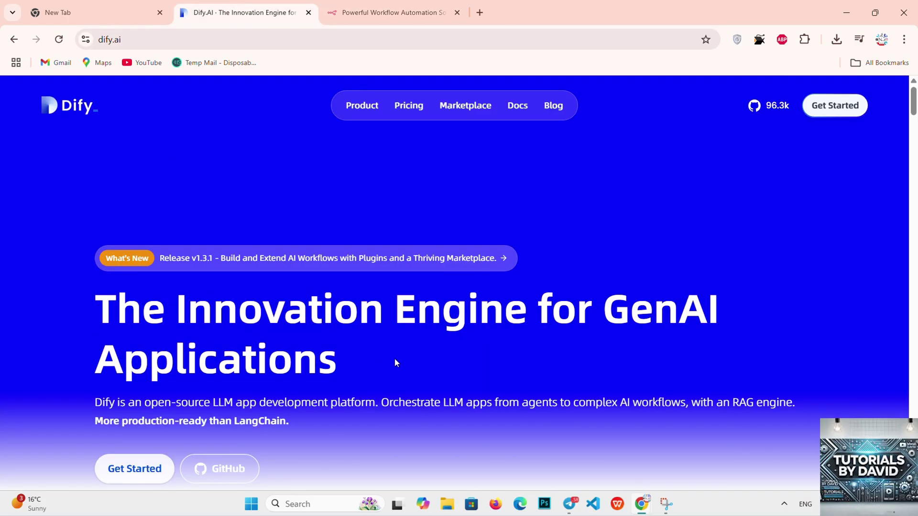
pyautogui.scroll(-2, 394, 364)
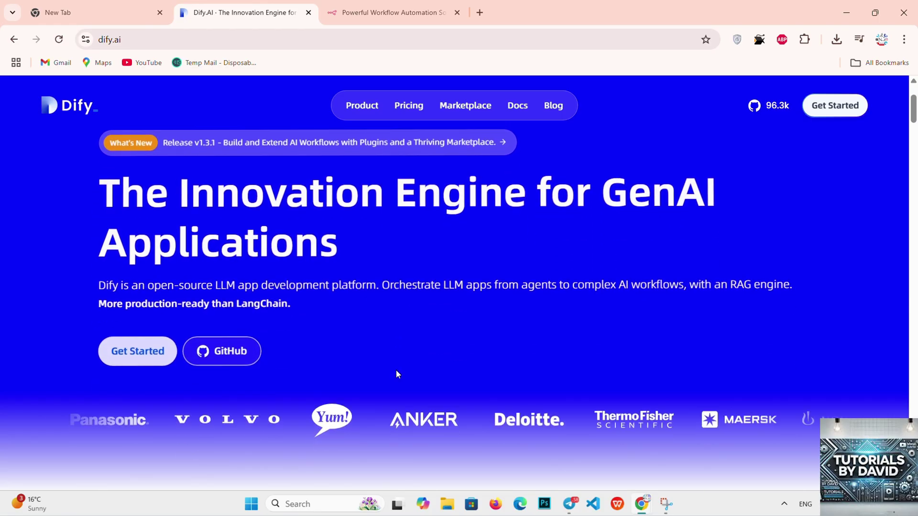
pyautogui.scroll(-1, 396, 374)
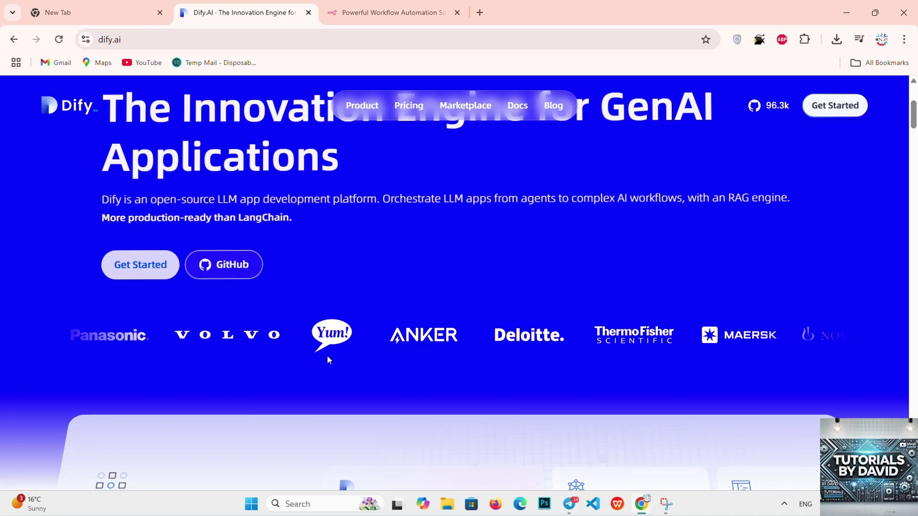
pyautogui.scroll(-2, 327, 355)
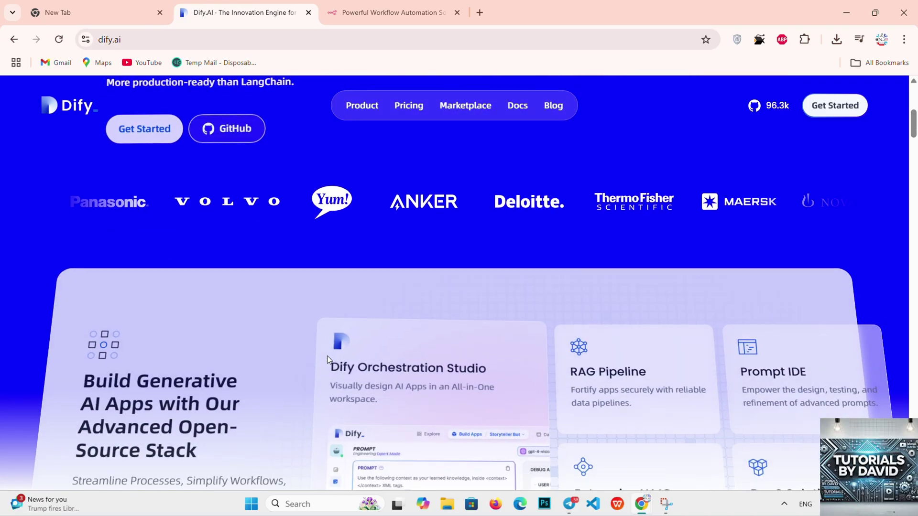
pyautogui.scroll(-1, 327, 356)
pyautogui.scroll(-1, 328, 355)
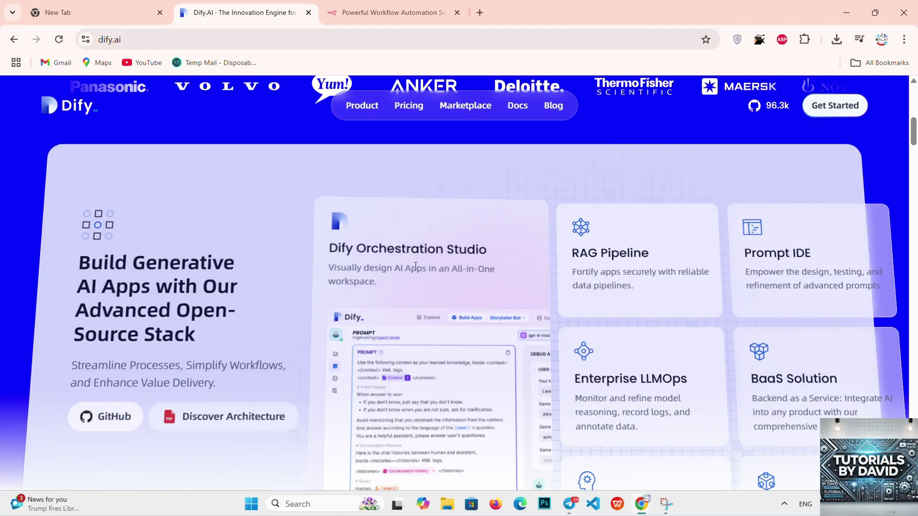
pyautogui.scroll(-1, 415, 266)
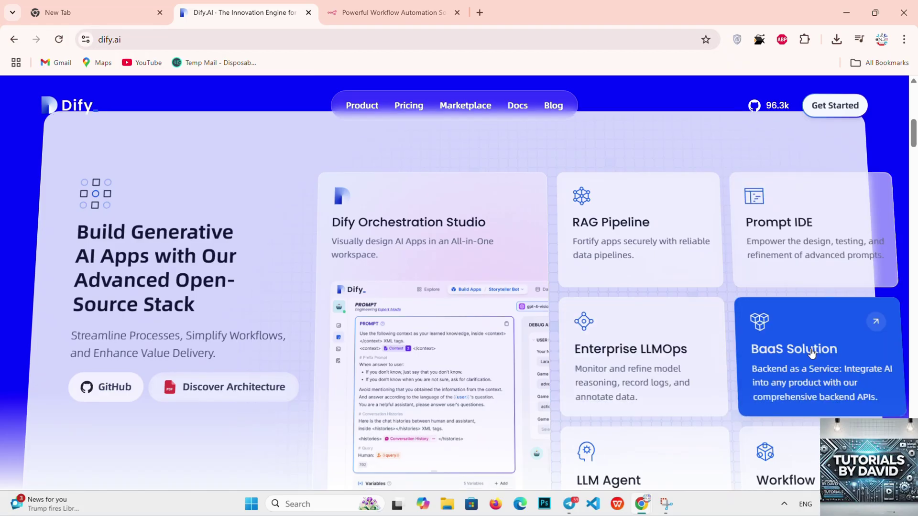
pyautogui.scroll(-1, 811, 353)
pyautogui.scroll(-1, 811, 353)
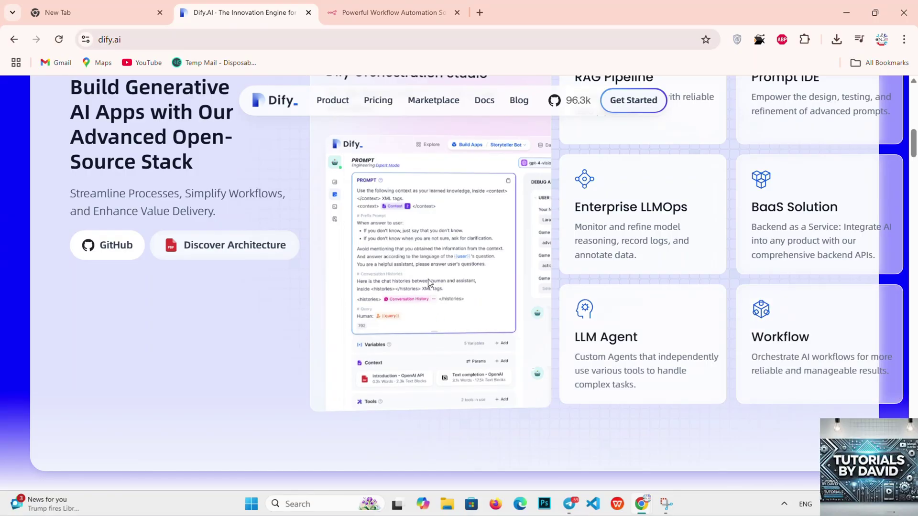
pyautogui.scroll(-1, 427, 279)
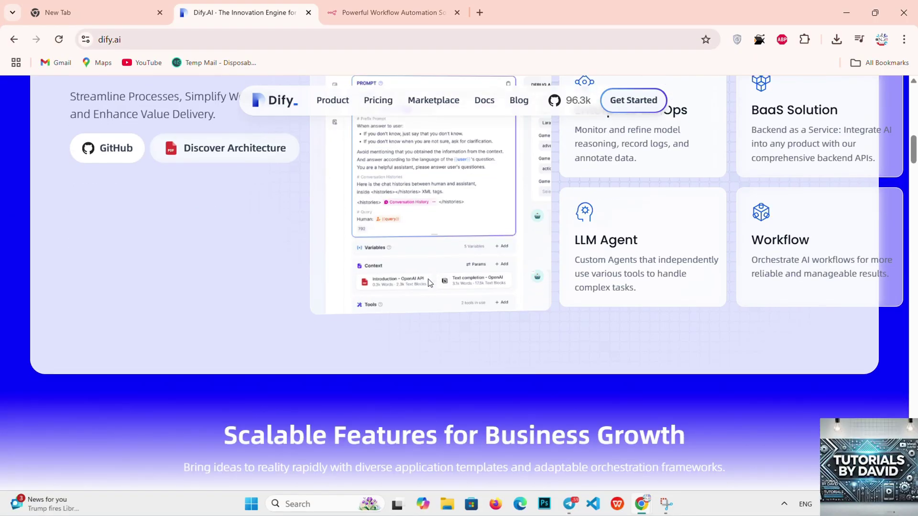
pyautogui.scroll(-2, 428, 282)
pyautogui.scroll(-2, 428, 278)
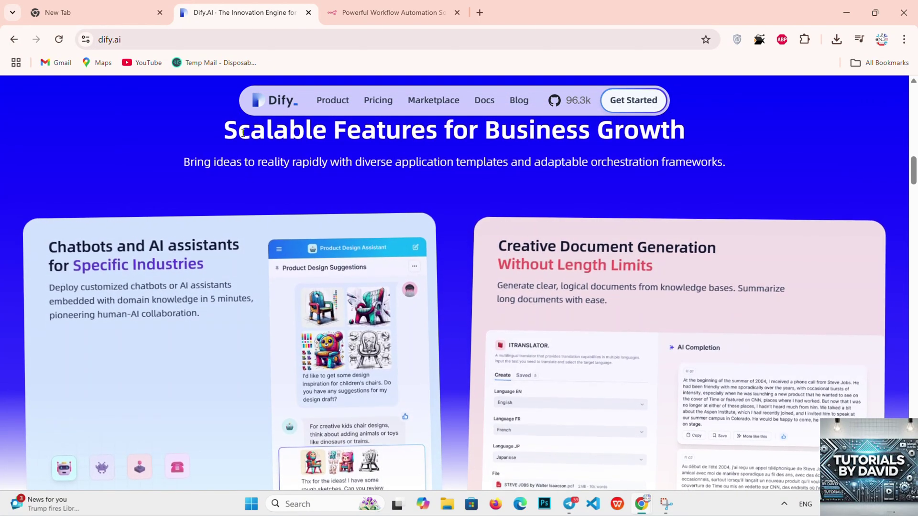
# Step: Briefly highlight the Scalable Features heading on the Dify homepage, then deselect it
pyautogui.moveTo(407, 127); pyautogui.dragTo(485, 139)
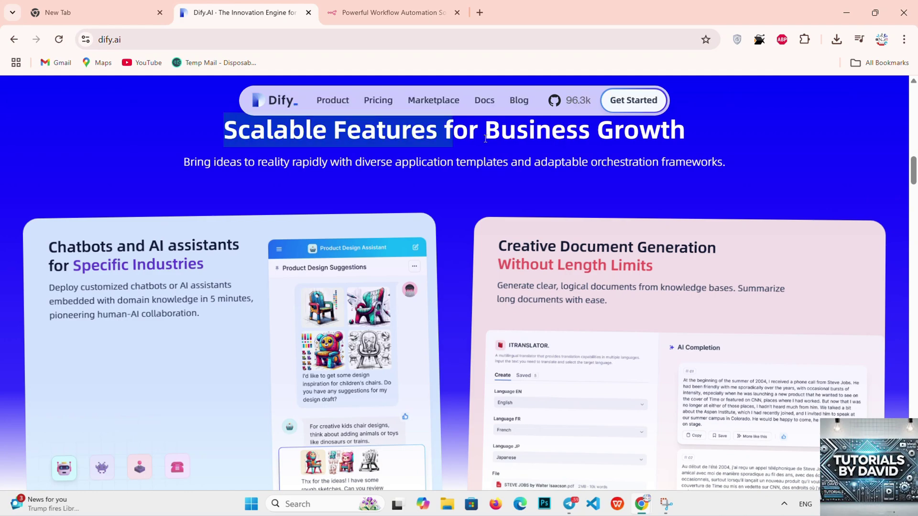
pyautogui.click(476, 155)
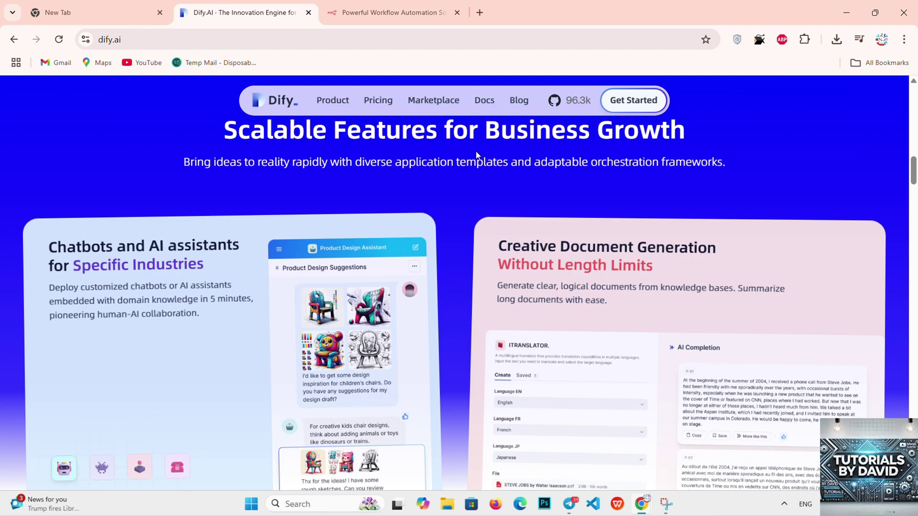
pyautogui.scroll(-2, 476, 156)
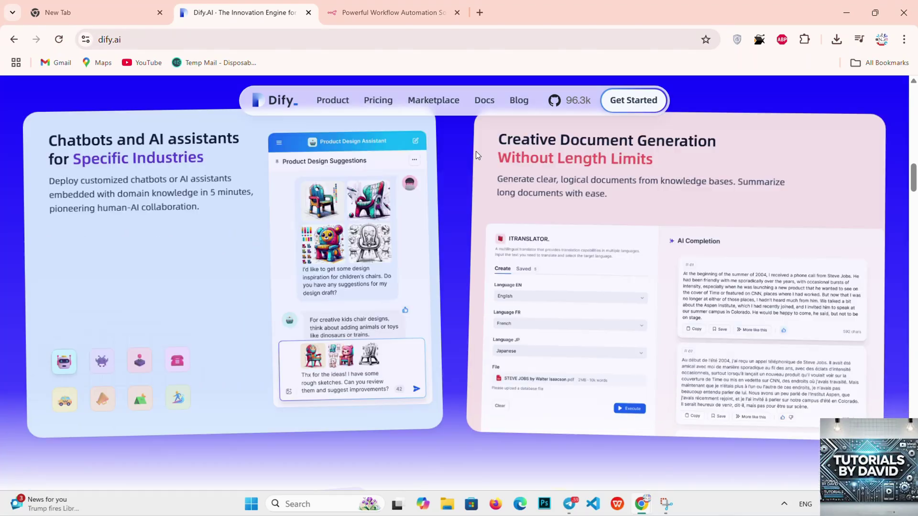
pyautogui.scroll(-2, 476, 155)
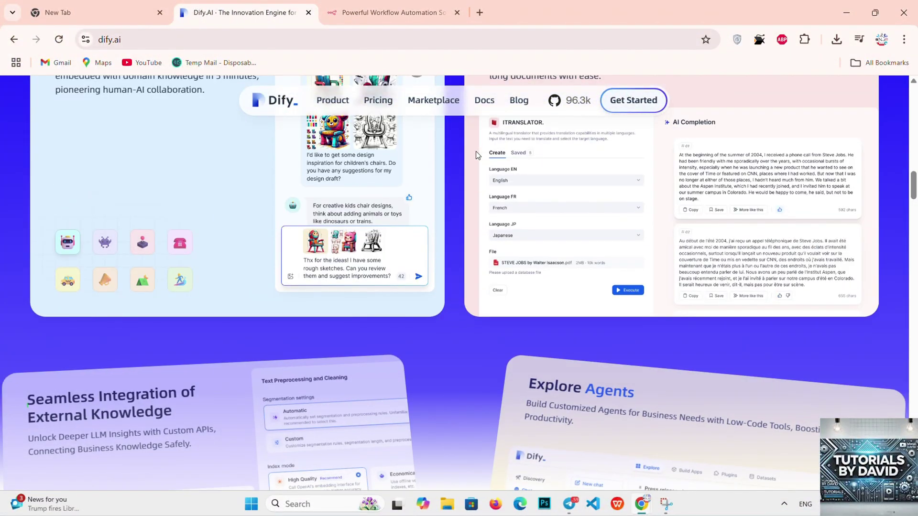
pyautogui.scroll(-3, 475, 155)
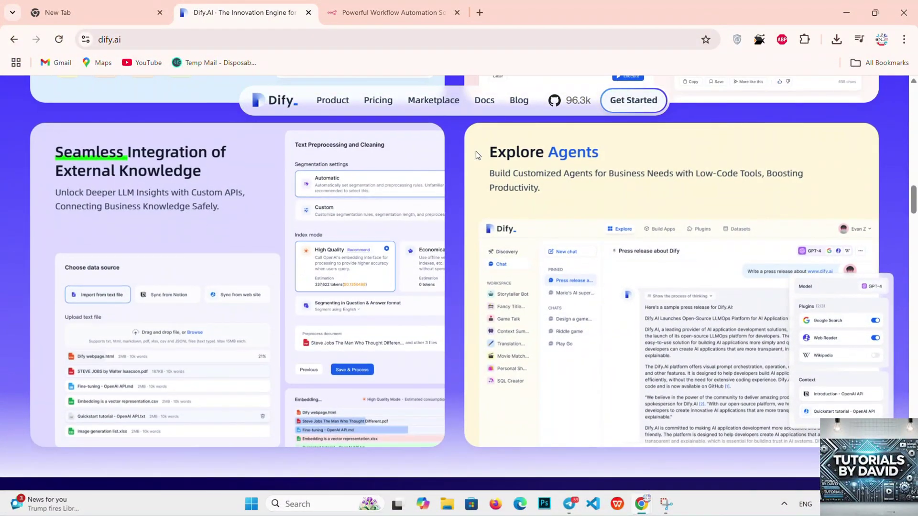
pyautogui.scroll(-2, 476, 155)
pyautogui.scroll(-1, 475, 155)
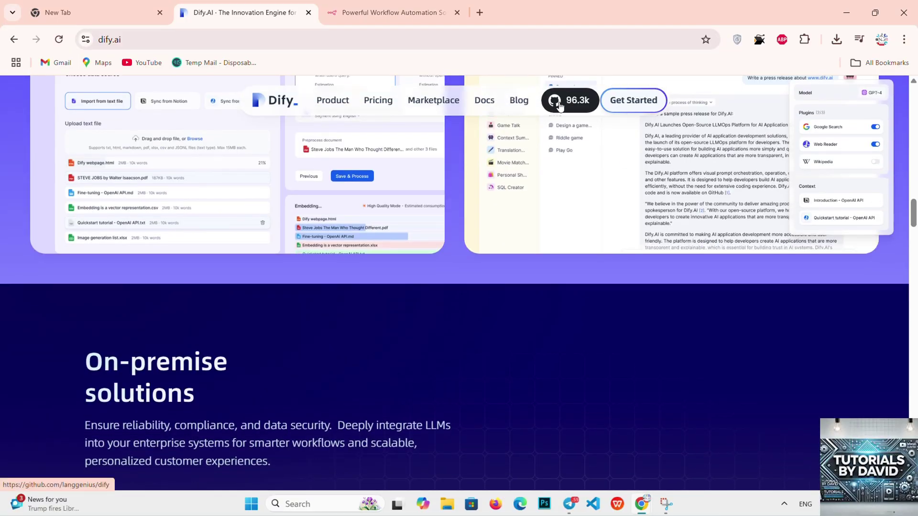
pyautogui.scroll(-4, 453, 297)
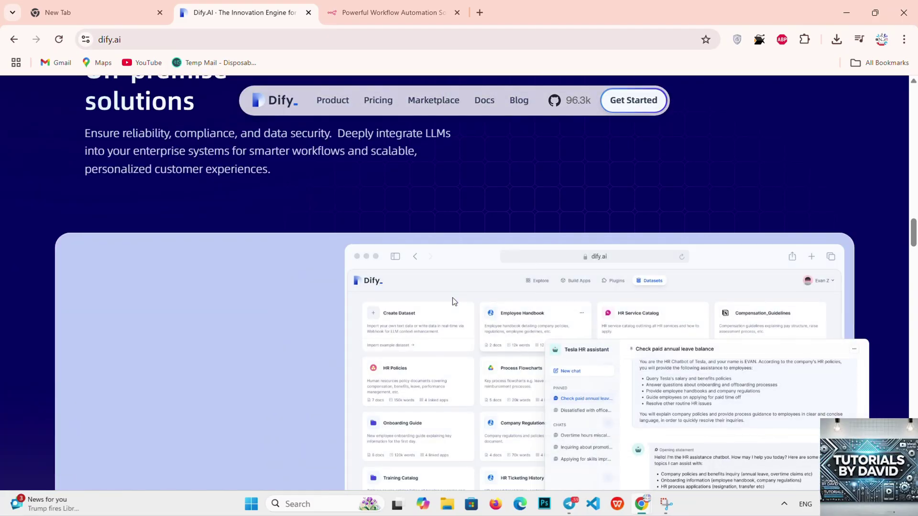
pyautogui.scroll(-1, 452, 301)
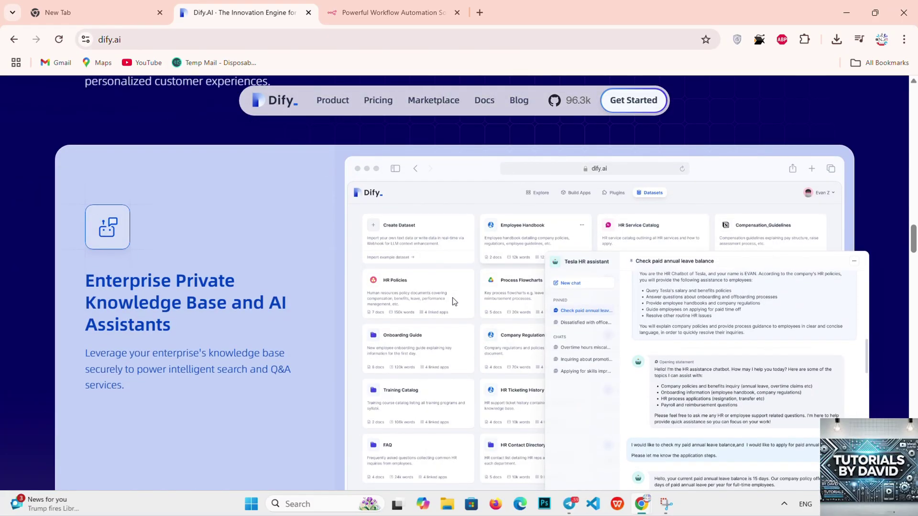
pyautogui.scroll(-1, 452, 302)
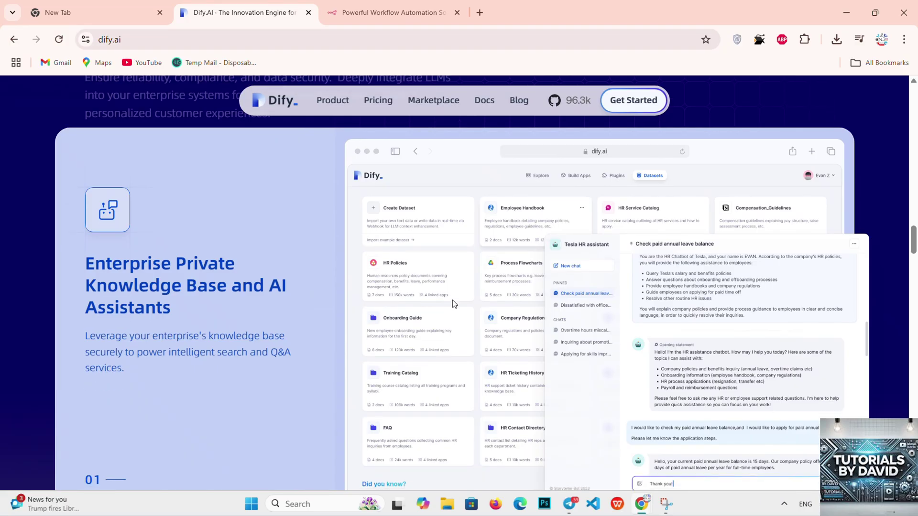
pyautogui.scroll(-1, 452, 302)
pyautogui.scroll(-1, 452, 304)
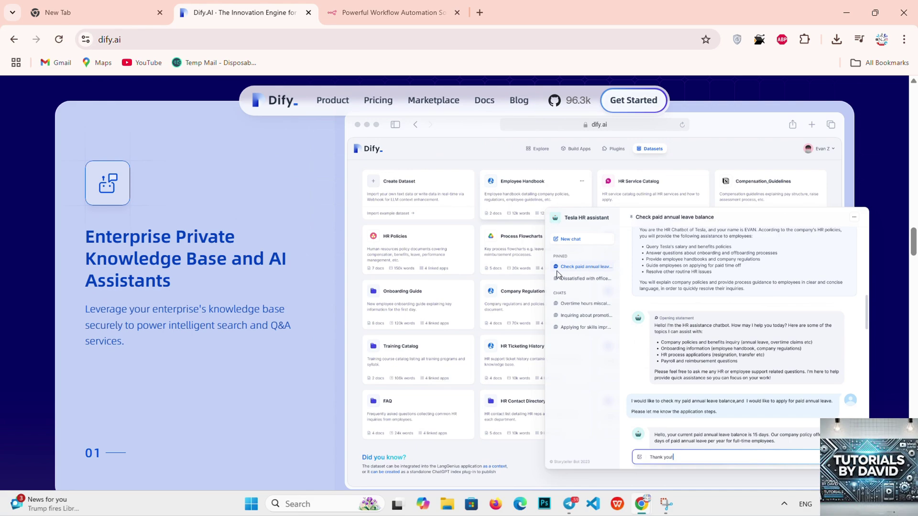
pyautogui.scroll(1, 556, 274)
pyautogui.scroll(1, 556, 274)
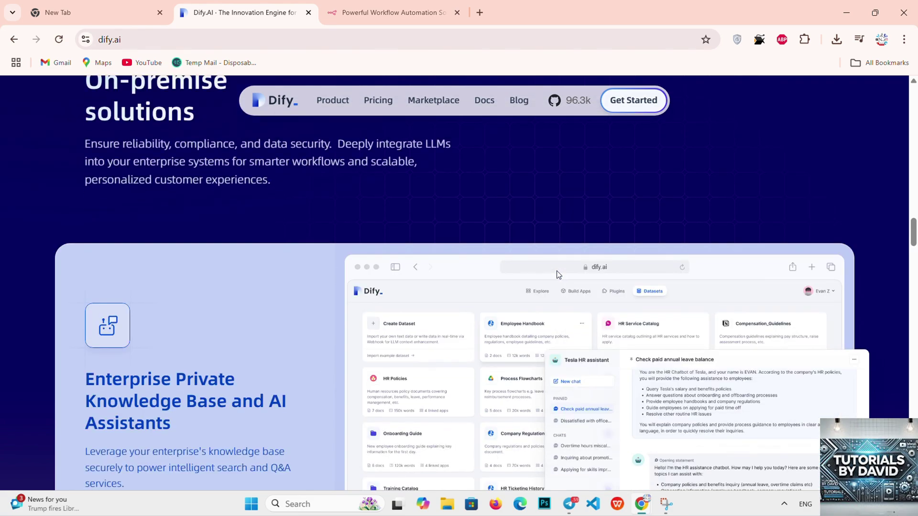
pyautogui.scroll(2, 556, 274)
pyautogui.scroll(1, 557, 274)
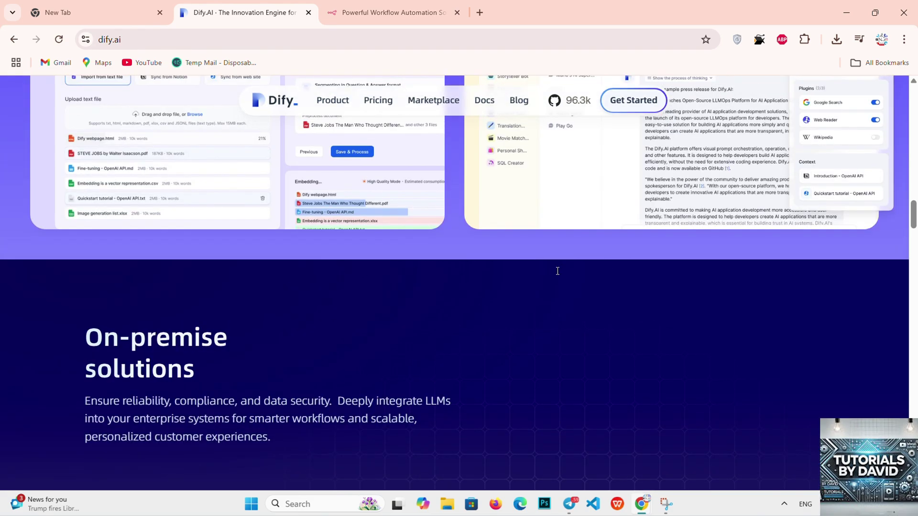
pyautogui.scroll(5, 556, 270)
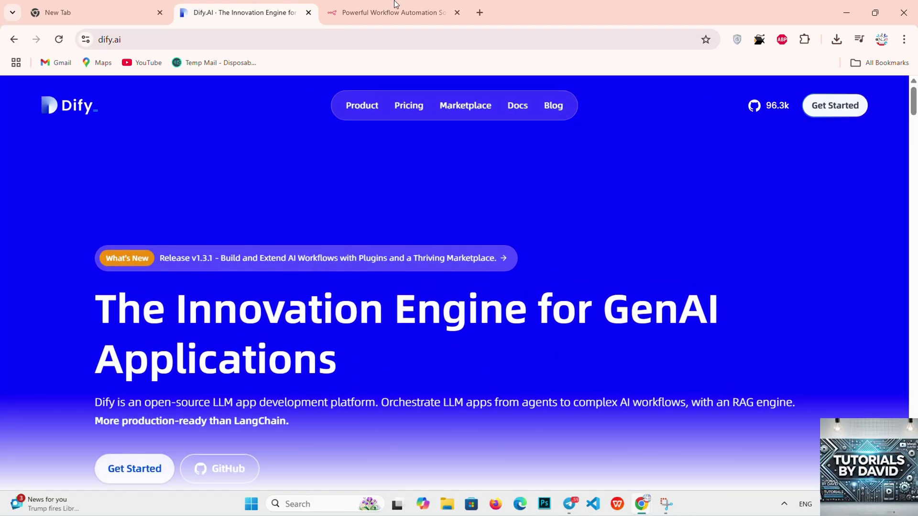
# Step: On n8n, briefly highlight the 'Flexible AI workflow automation' and 'Plug AI into your own data' headings
pyautogui.click(339, 1)
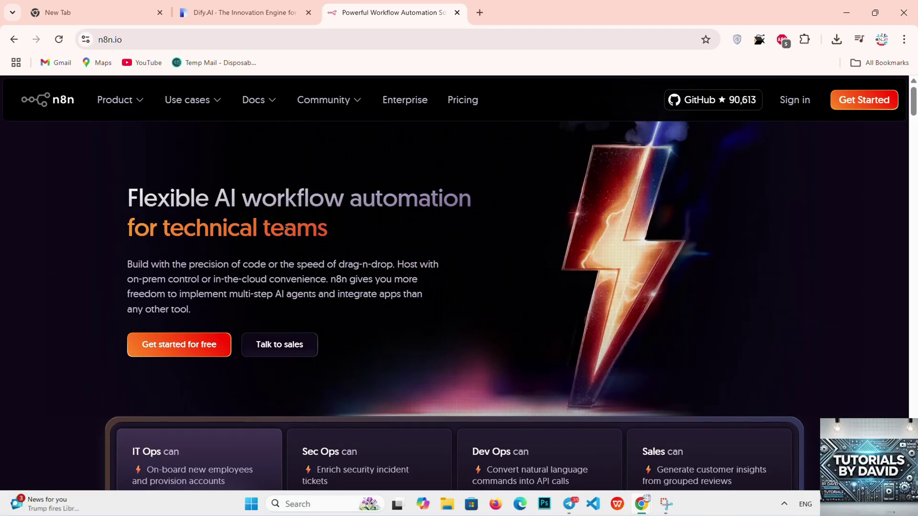
pyautogui.moveTo(127, 198); pyautogui.dragTo(286, 228)
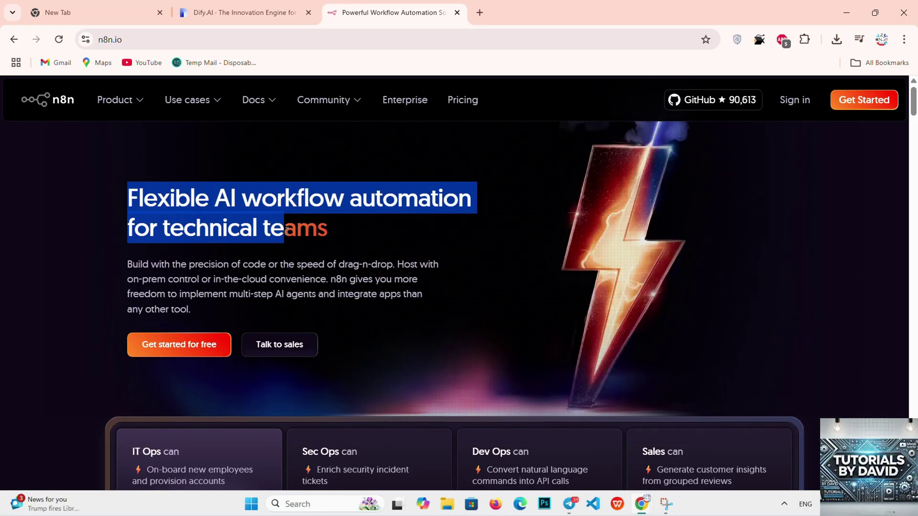
pyautogui.click(287, 229)
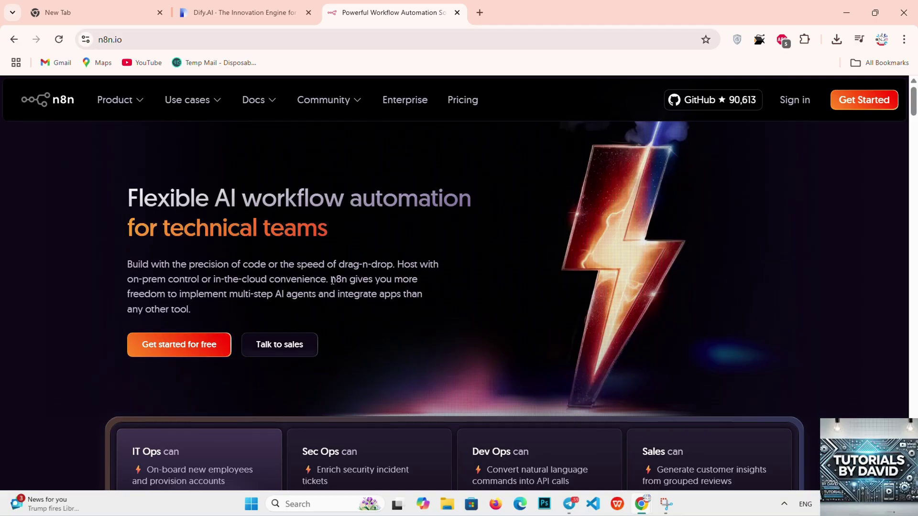
pyautogui.scroll(-1, 330, 293)
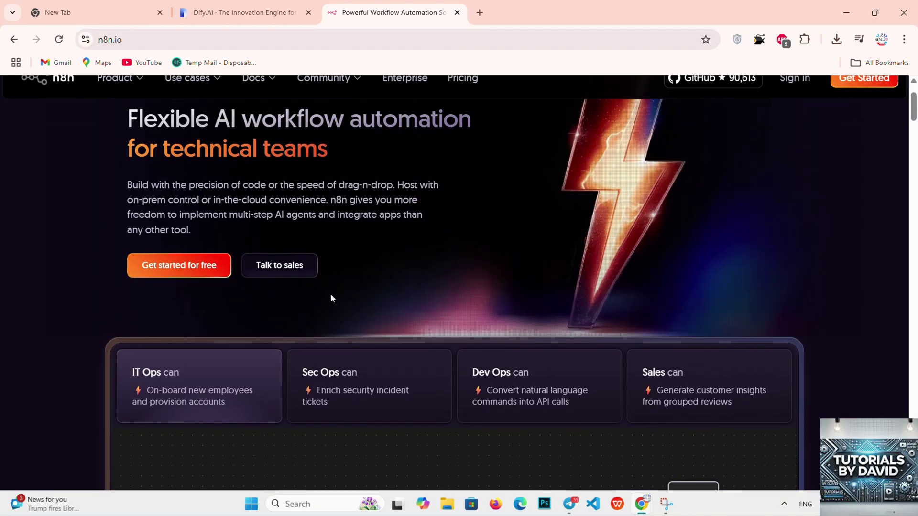
pyautogui.scroll(-2, 331, 293)
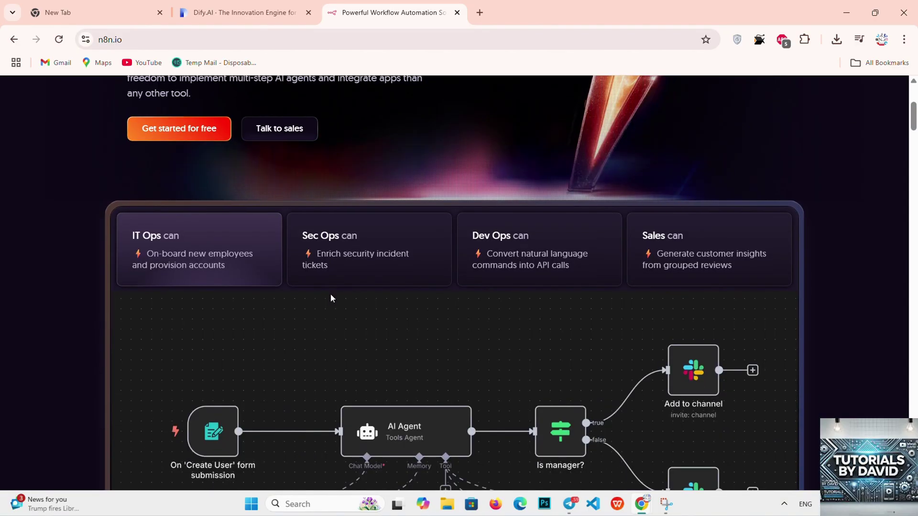
pyautogui.scroll(-2, 330, 299)
pyautogui.scroll(-1, 331, 298)
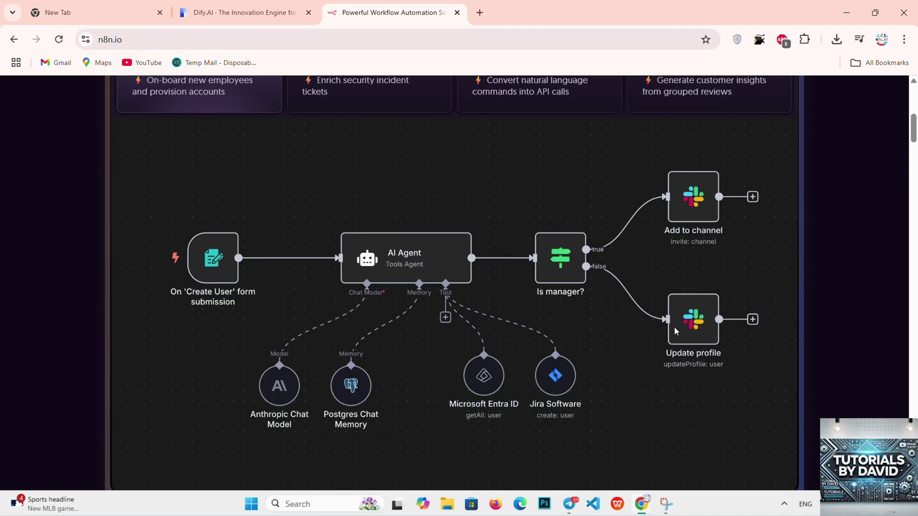
pyautogui.scroll(1, 674, 330)
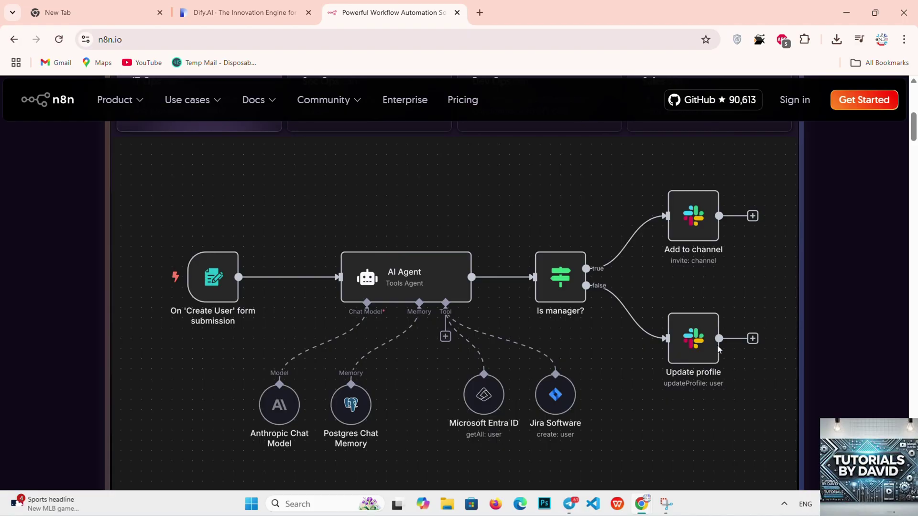
pyautogui.scroll(-2, 703, 365)
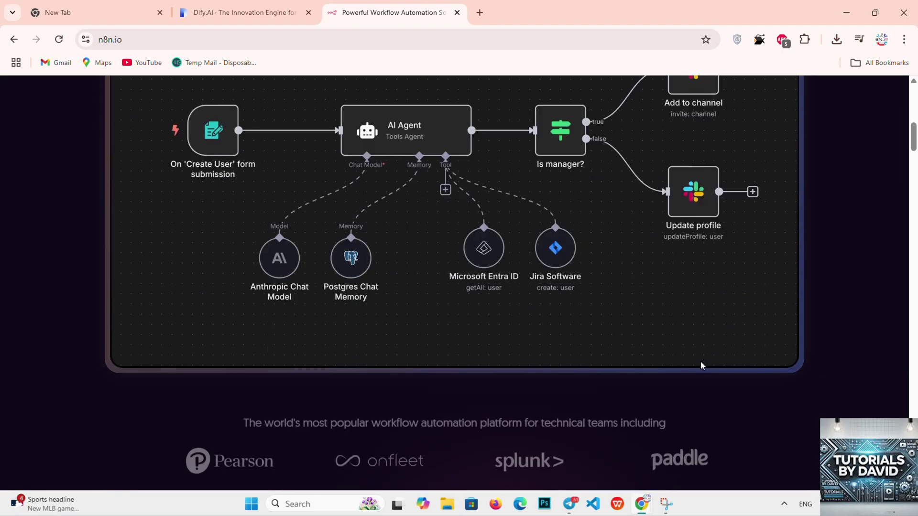
pyautogui.scroll(-3, 702, 367)
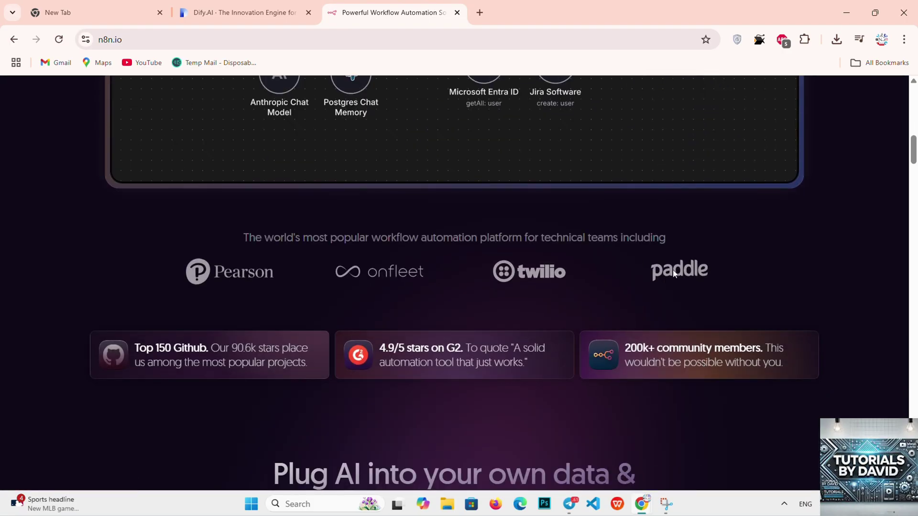
pyautogui.scroll(-1, 656, 296)
pyautogui.scroll(-2, 656, 296)
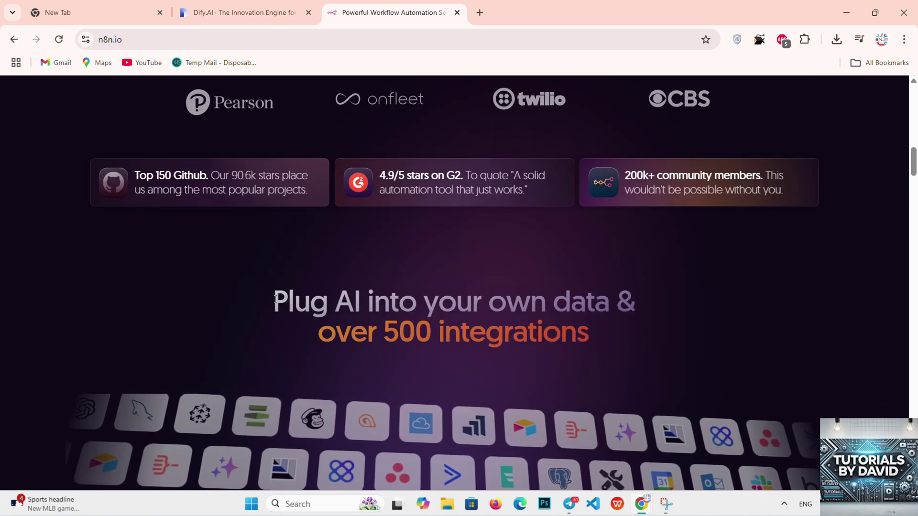
pyautogui.moveTo(416, 283); pyautogui.dragTo(556, 330)
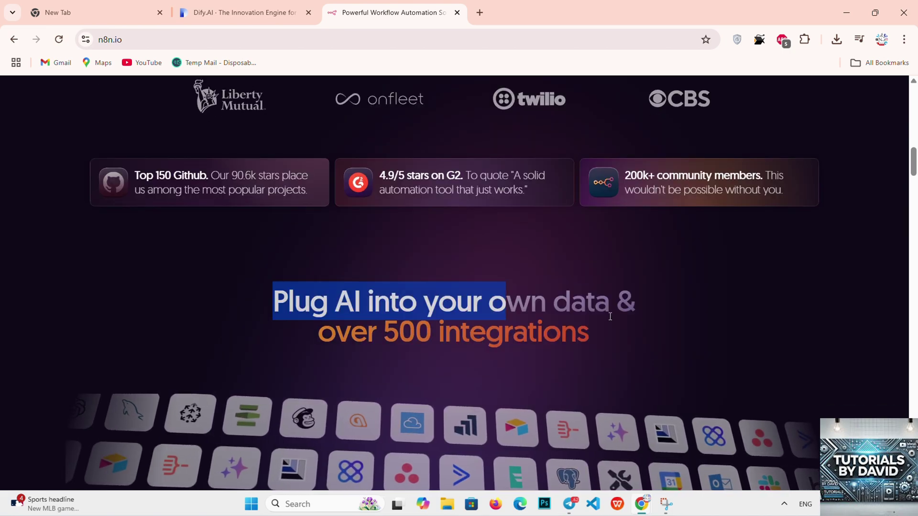
pyautogui.click(556, 331)
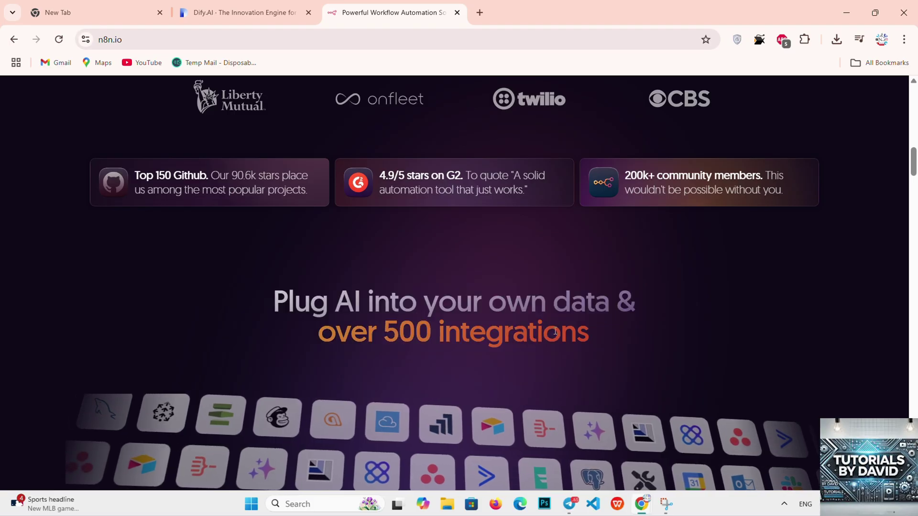
pyautogui.scroll(-2, 555, 331)
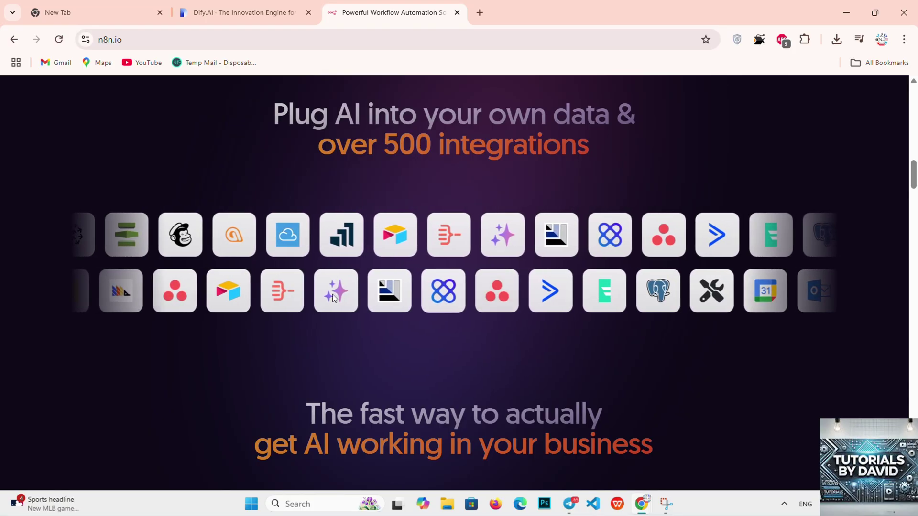
pyautogui.scroll(-3, 276, 297)
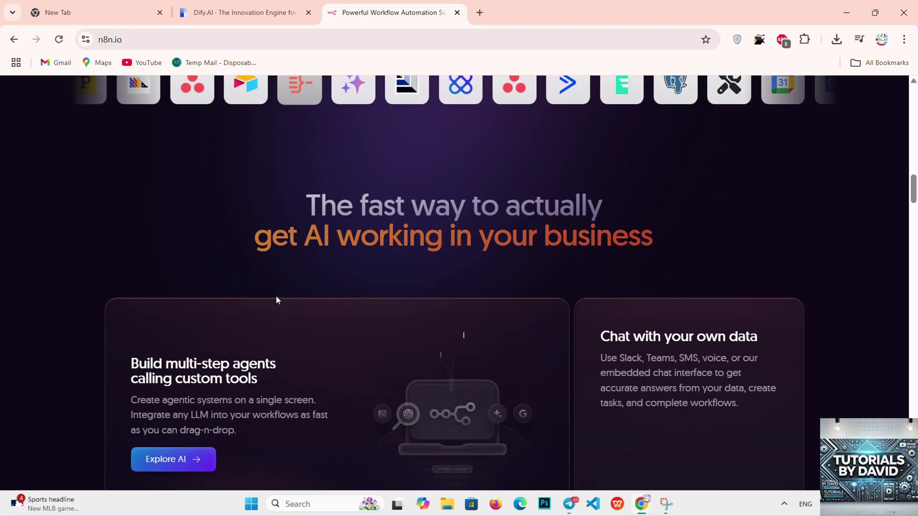
pyautogui.scroll(-2, 276, 299)
pyautogui.scroll(-1, 318, 206)
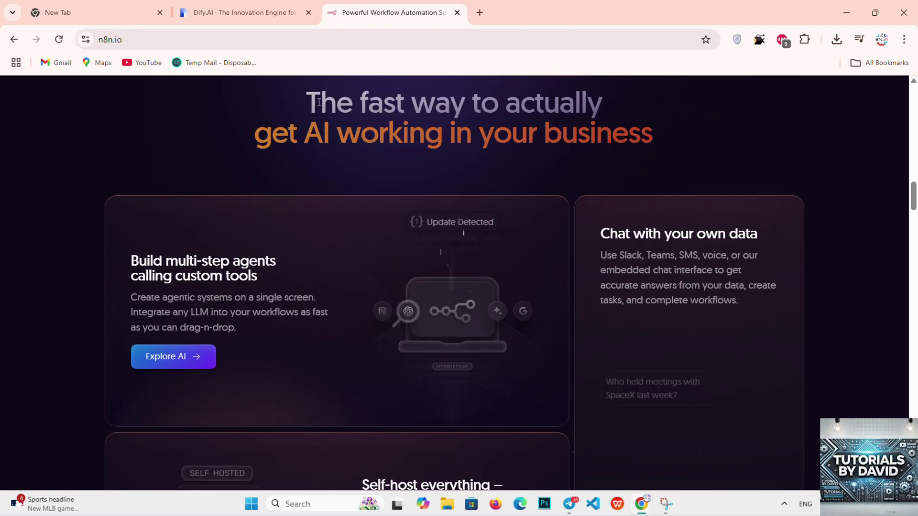
# Step: Briefly select the 'The fast way to actually' heading on the n8n homepage, then deselect it
pyautogui.keyDown('shift'); pyautogui.click(478, 142); pyautogui.keyUp('shift')
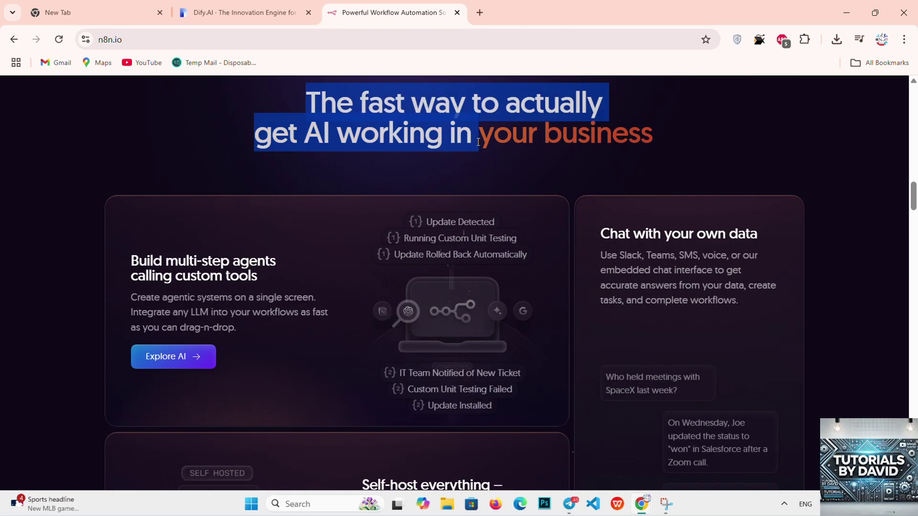
pyautogui.click(478, 141)
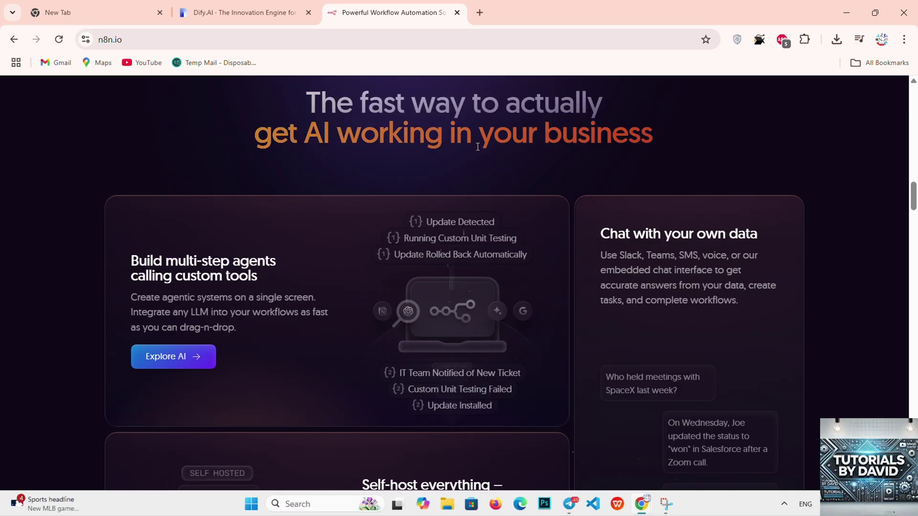
pyautogui.scroll(-1, 478, 142)
pyautogui.scroll(-1, 466, 213)
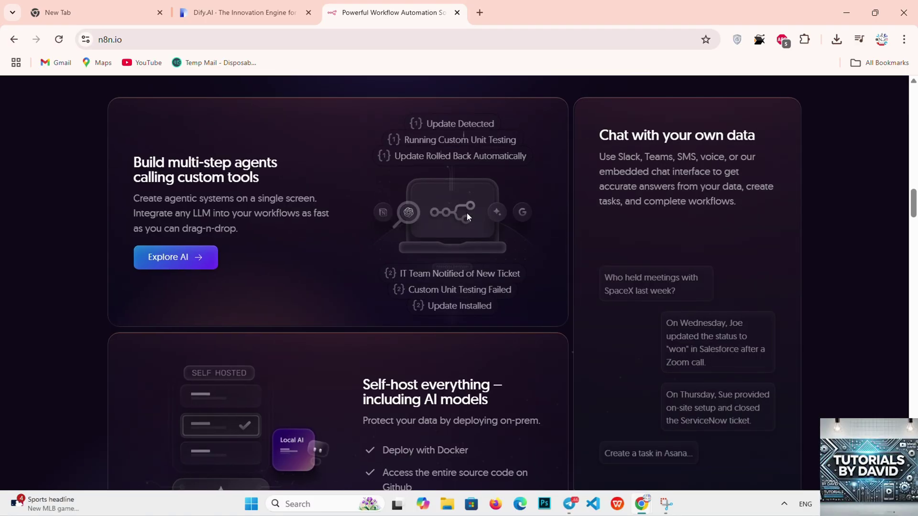
pyautogui.scroll(-1, 466, 213)
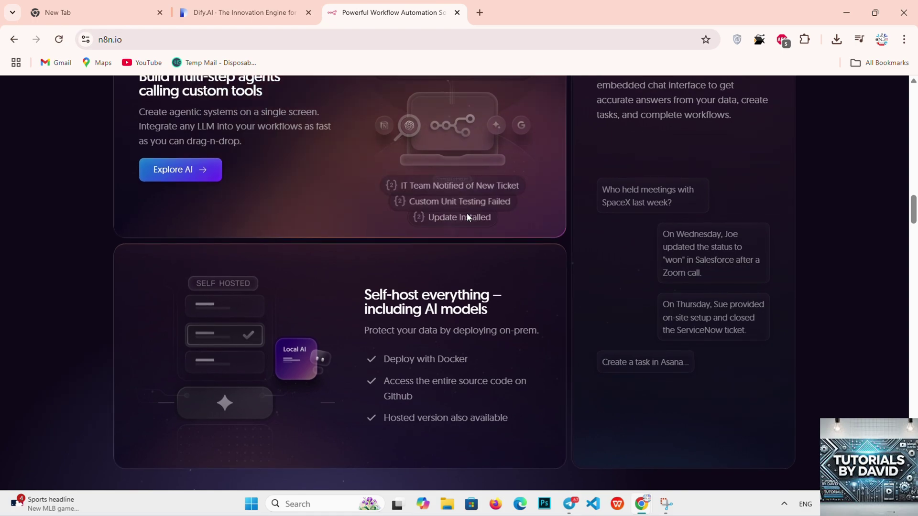
pyautogui.scroll(-2, 467, 213)
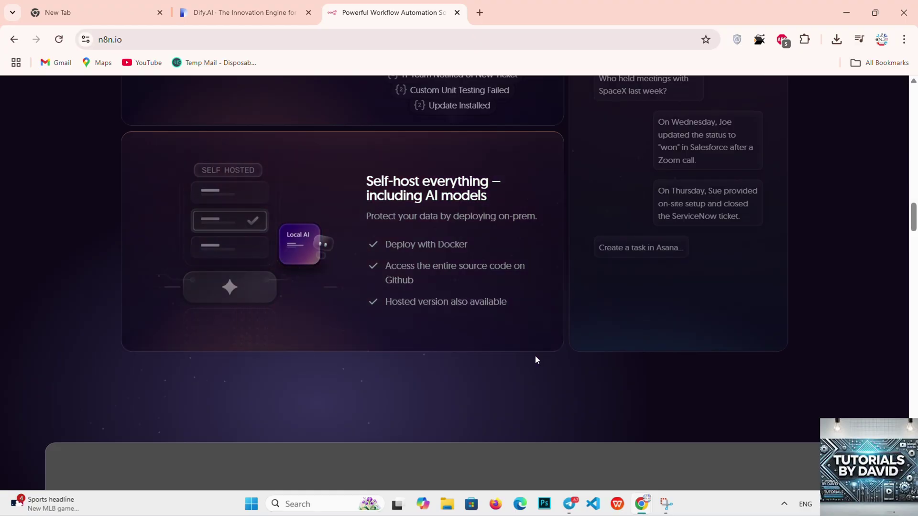
pyautogui.scroll(-2, 534, 360)
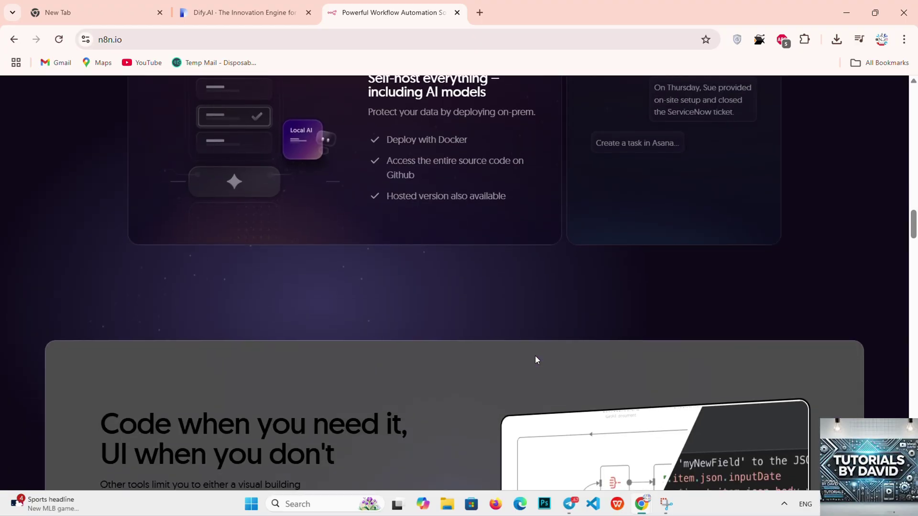
pyautogui.scroll(-1, 535, 360)
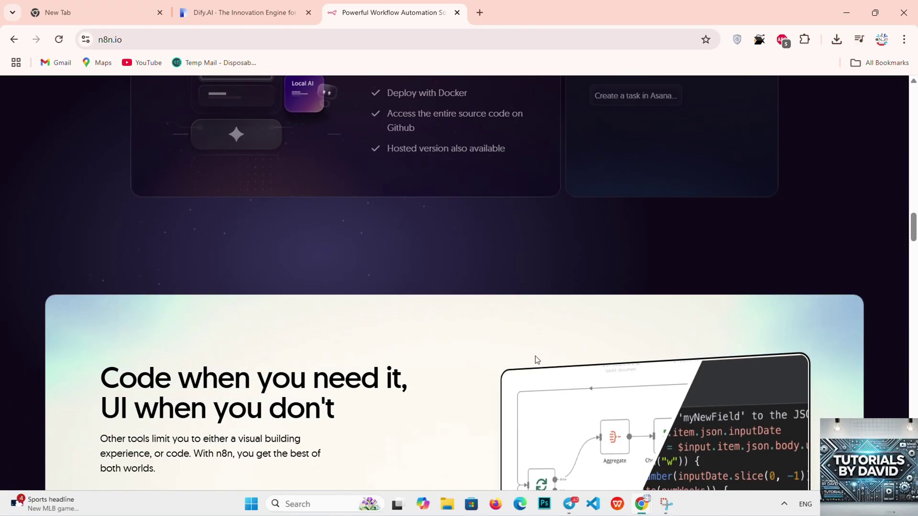
pyautogui.scroll(-2, 535, 360)
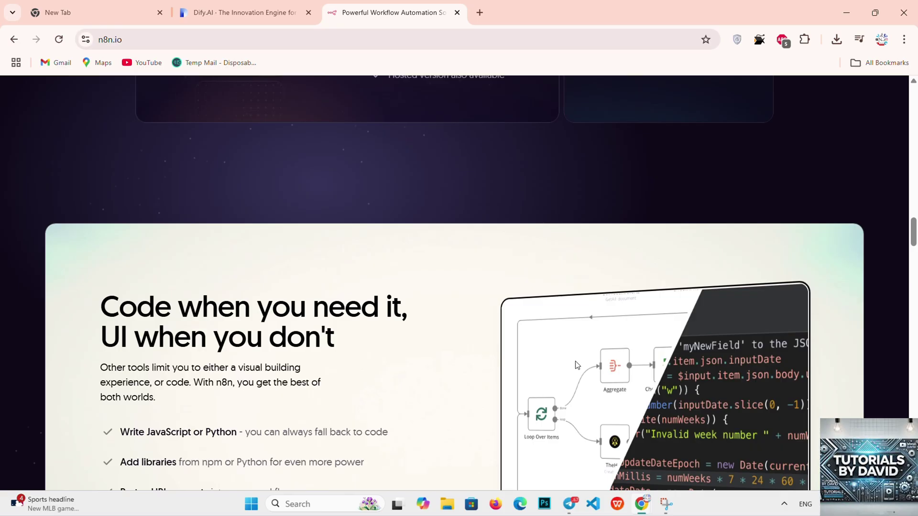
pyautogui.scroll(-1, 575, 365)
pyautogui.scroll(-3, 575, 365)
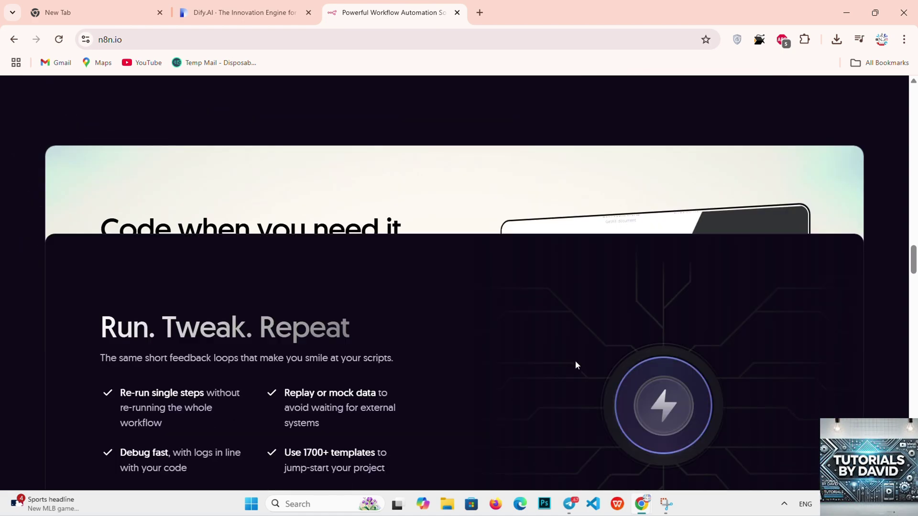
pyautogui.scroll(-1, 576, 365)
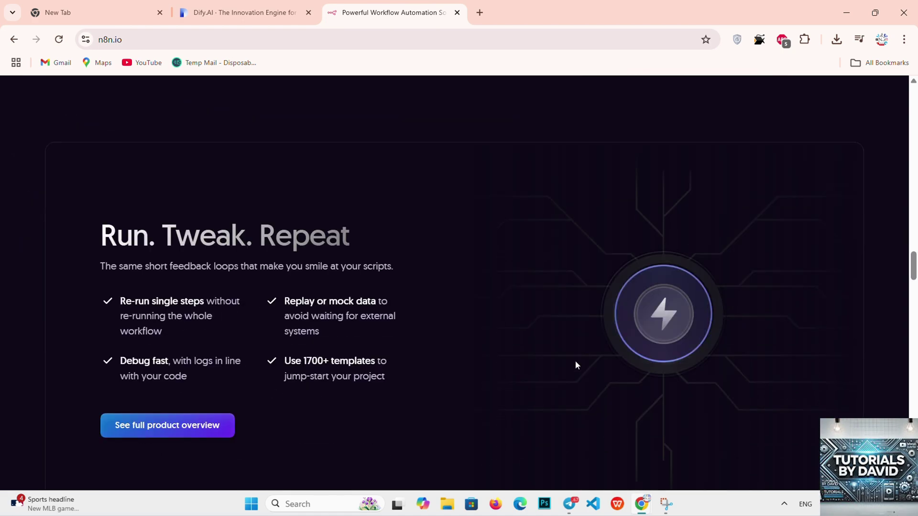
pyautogui.scroll(-1, 575, 365)
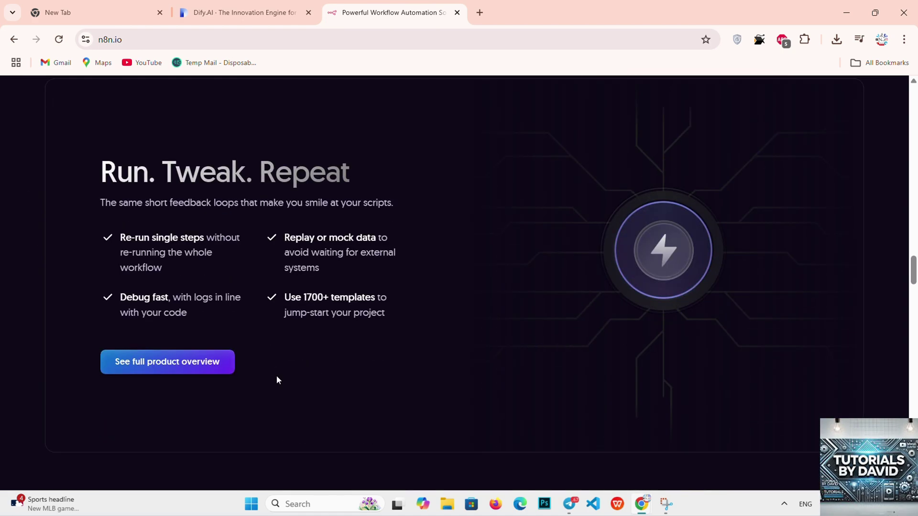
pyautogui.scroll(-5, 306, 377)
pyautogui.scroll(-3, 306, 378)
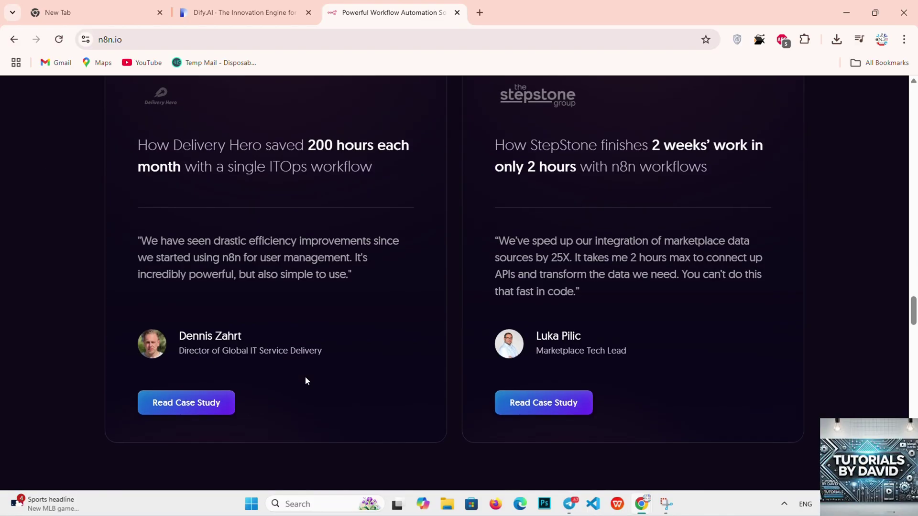
pyautogui.scroll(1, 306, 377)
pyautogui.scroll(-2, 305, 377)
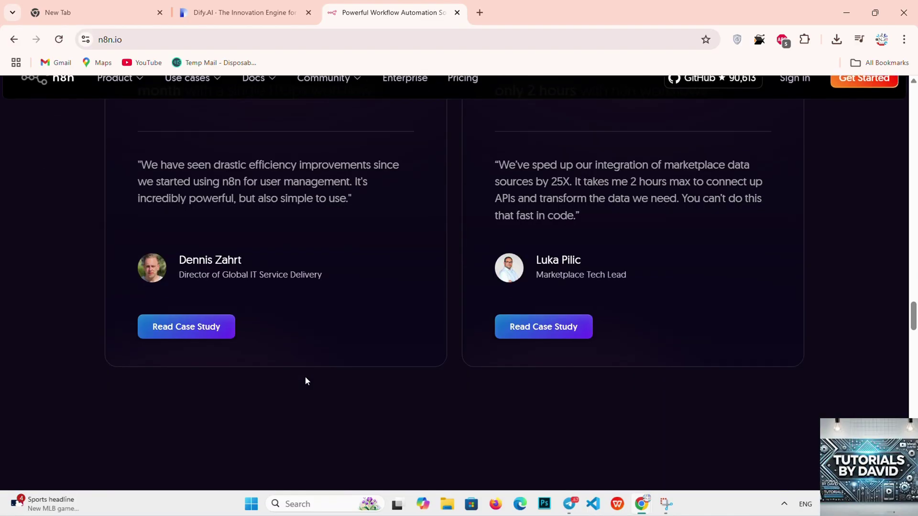
pyautogui.scroll(-2, 306, 377)
pyautogui.scroll(-3, 306, 380)
pyautogui.scroll(2, 305, 377)
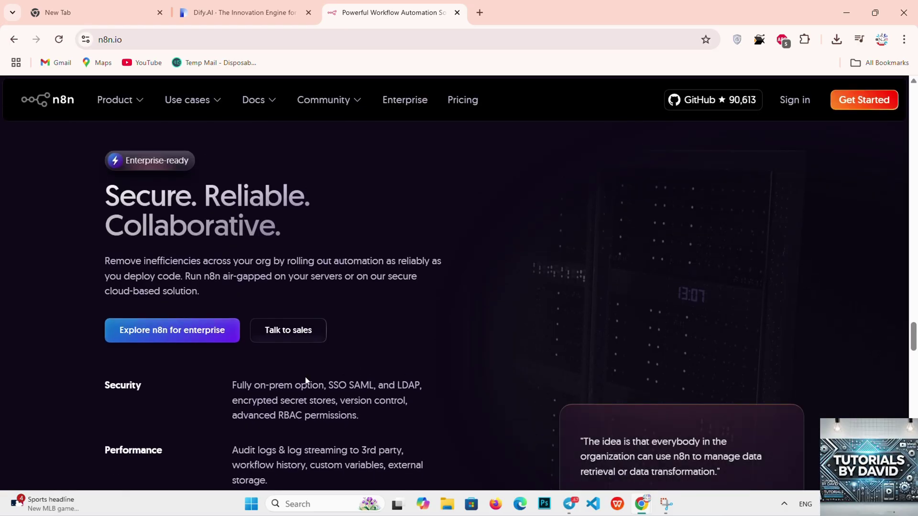
pyautogui.scroll(1, 305, 380)
pyautogui.scroll(3, 305, 381)
pyautogui.scroll(1, 306, 380)
pyautogui.scroll(3, 305, 380)
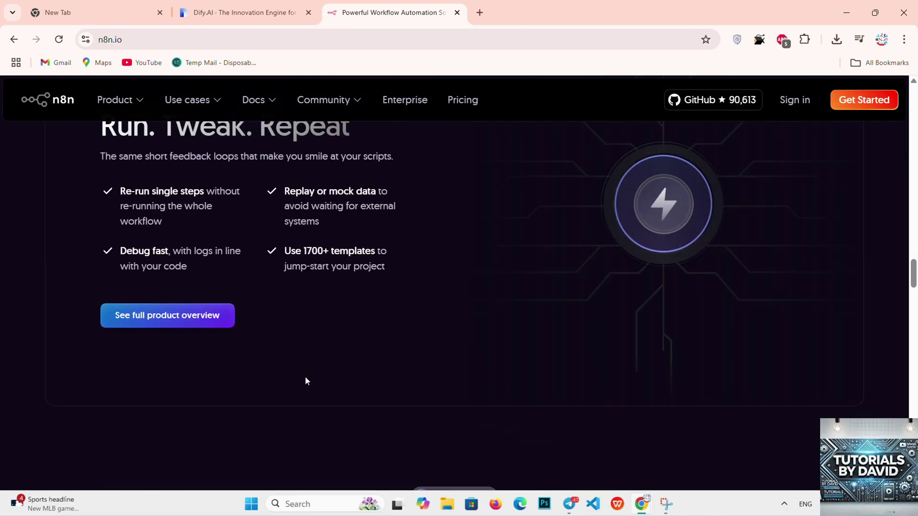
pyautogui.scroll(1, 305, 380)
pyautogui.scroll(3, 305, 380)
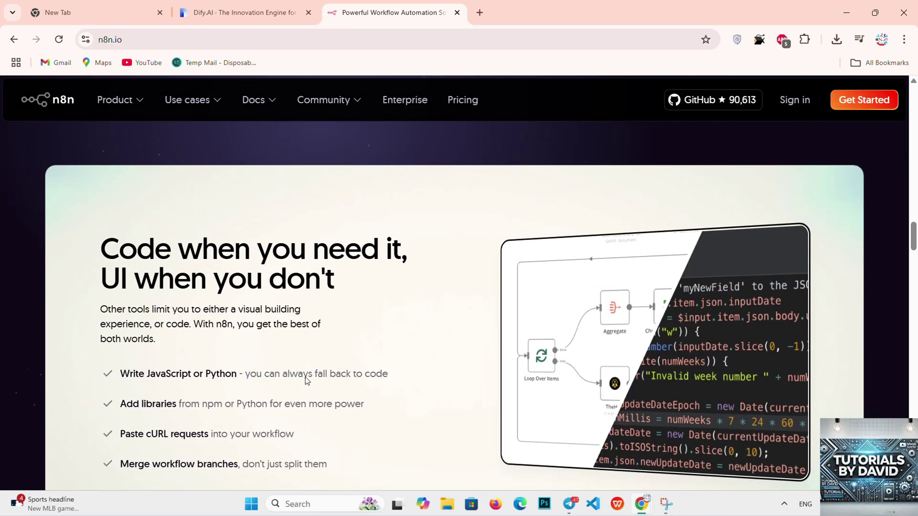
pyautogui.scroll(3, 305, 380)
pyautogui.scroll(1, 305, 380)
pyautogui.scroll(3, 305, 380)
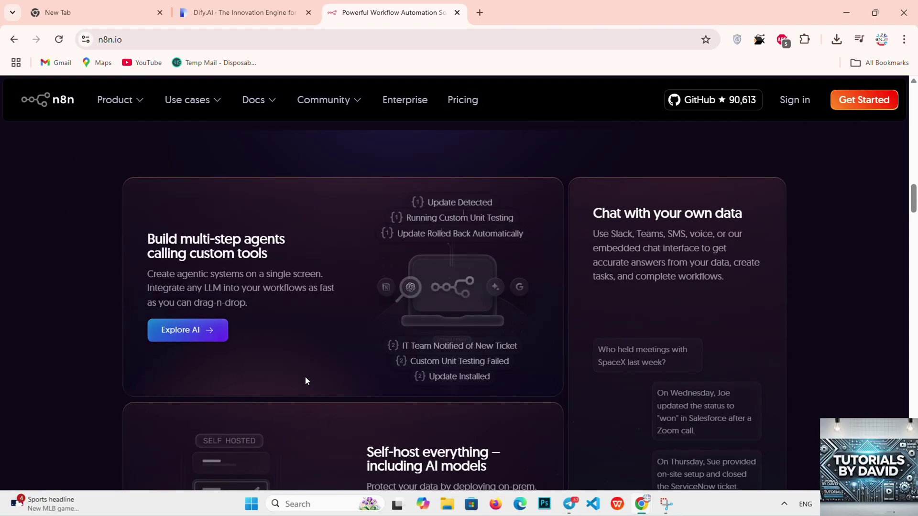
pyautogui.scroll(1, 305, 380)
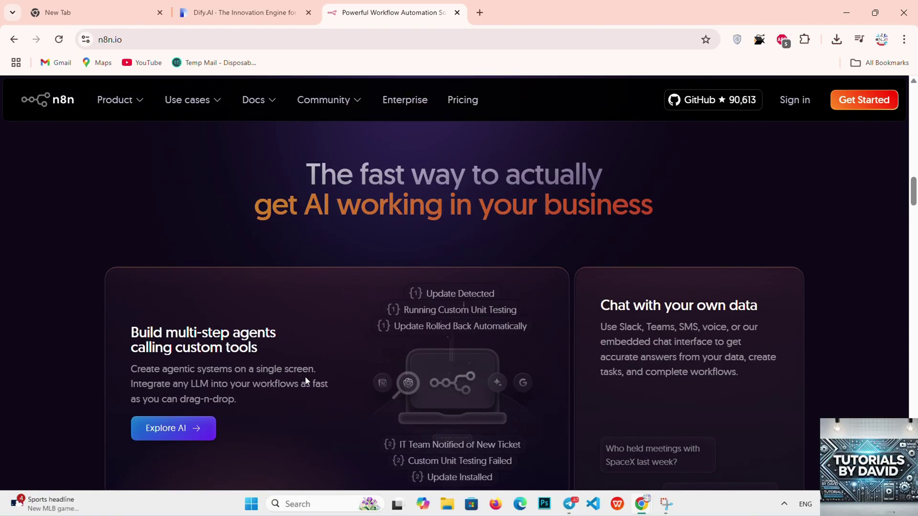
pyautogui.scroll(1, 305, 380)
pyautogui.scroll(2, 304, 380)
pyautogui.scroll(2, 305, 381)
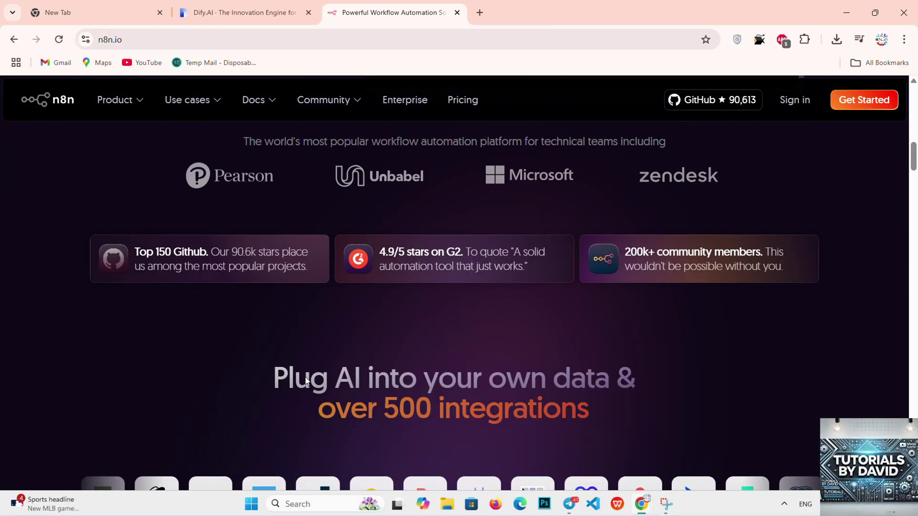
pyautogui.scroll(1, 304, 381)
pyautogui.scroll(1, 304, 380)
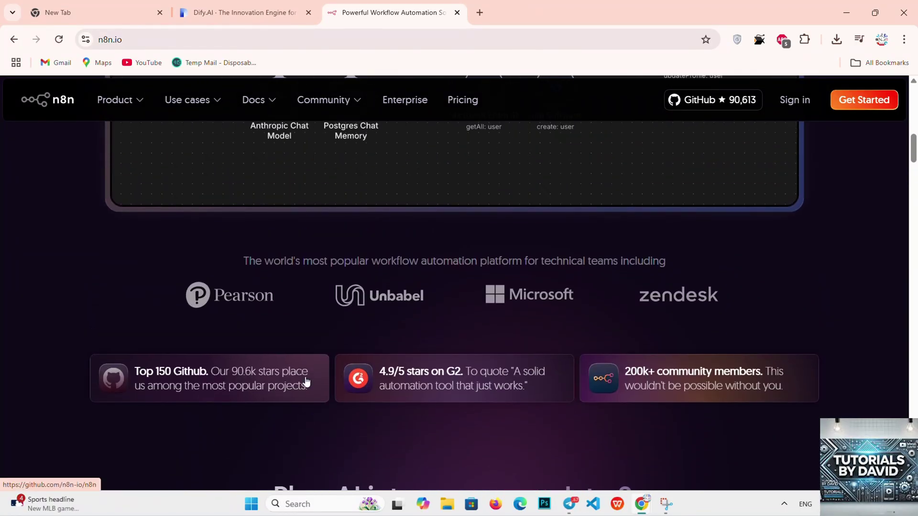
pyautogui.scroll(1, 305, 380)
pyautogui.scroll(3, 305, 380)
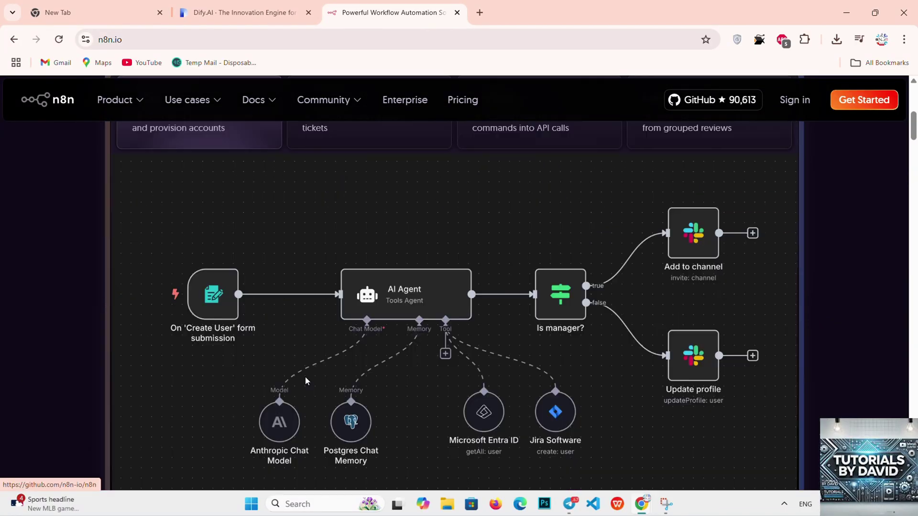
pyautogui.scroll(3, 305, 380)
pyautogui.scroll(2, 305, 380)
pyautogui.scroll(1, 305, 379)
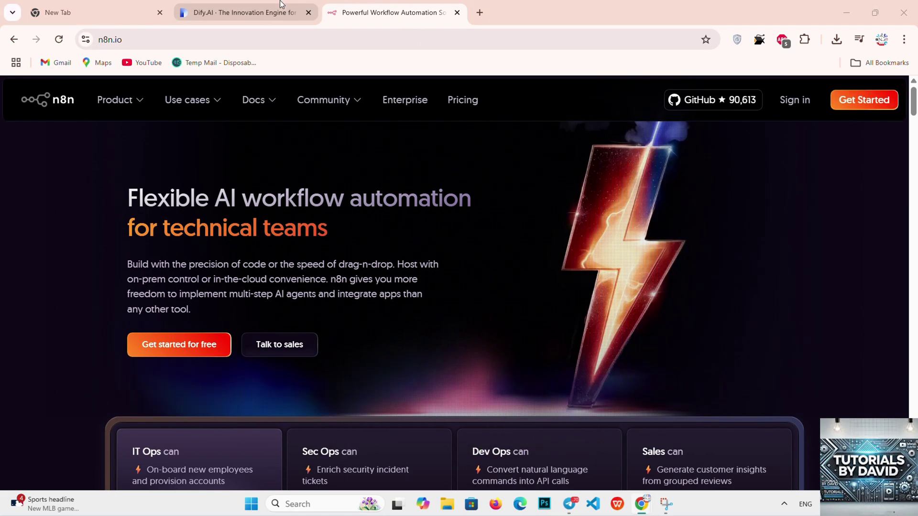
# Step: Revisit the Dify.AI tab, then switch to the blank New Tab page
pyautogui.click(280, 5)
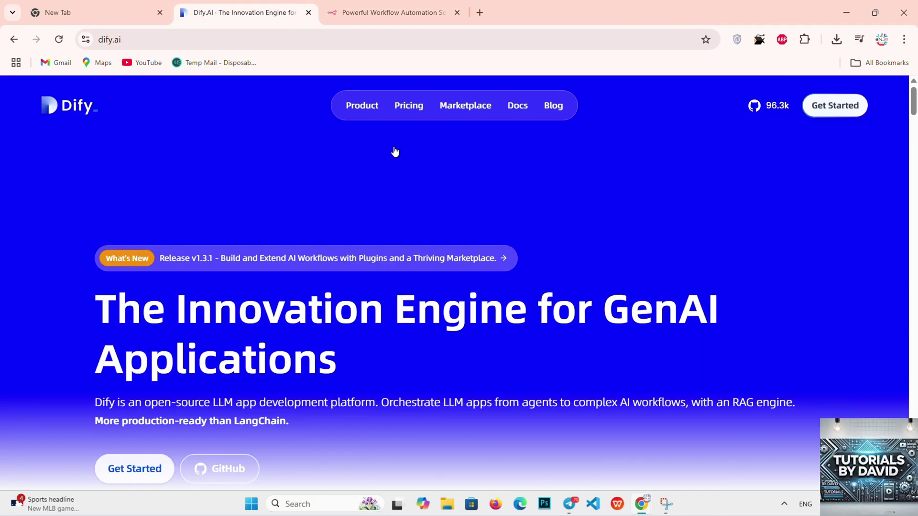
pyautogui.click(98, 3)
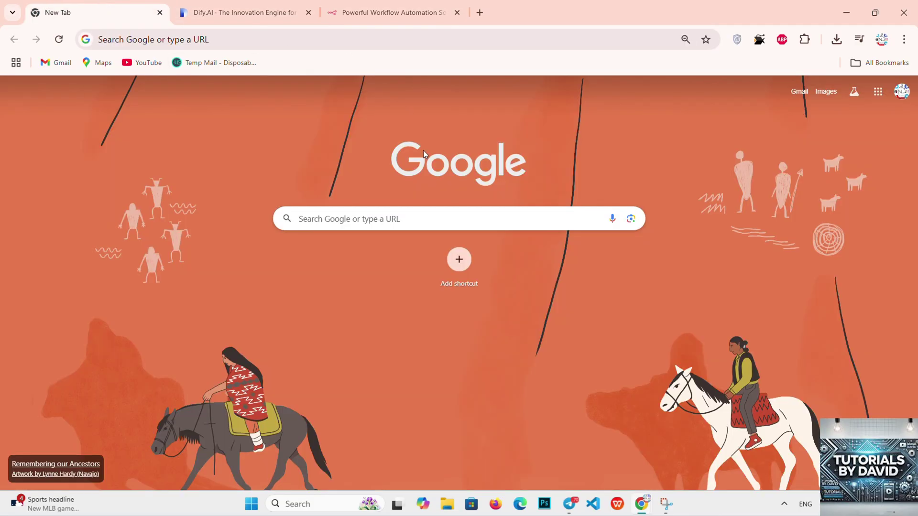